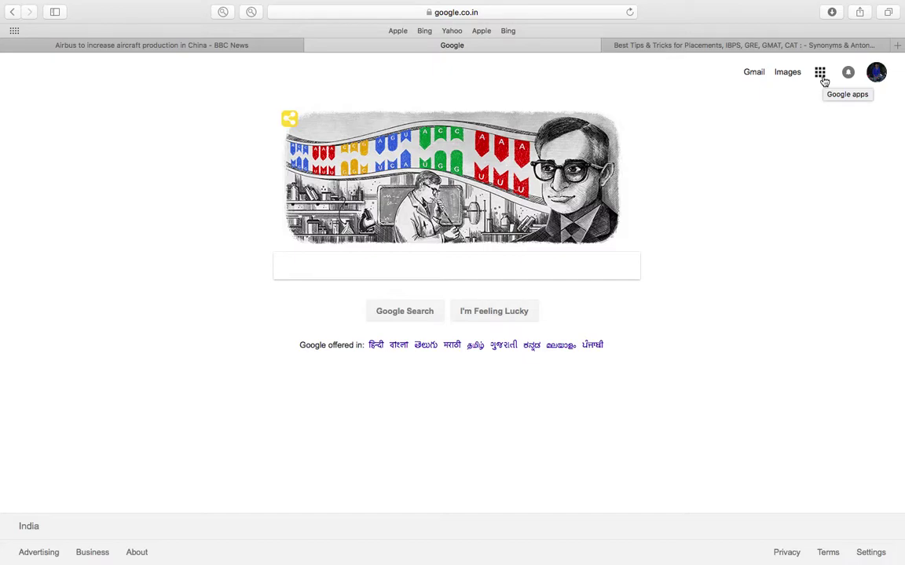
Step: Switch to the TextEdit note and add the line "Then go to google apps" below the sign-up line
{"action": "key", "text": "ctrl+Up"}
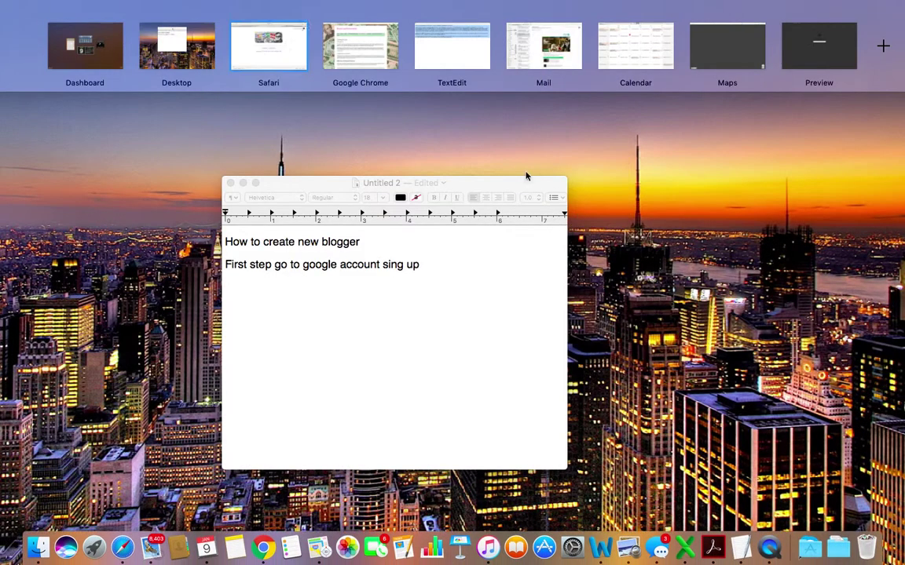
{"action": "left_click", "coordinate": [269, 360]}
{"action": "key", "text": "Return"}
{"action": "type", "text": "the"}
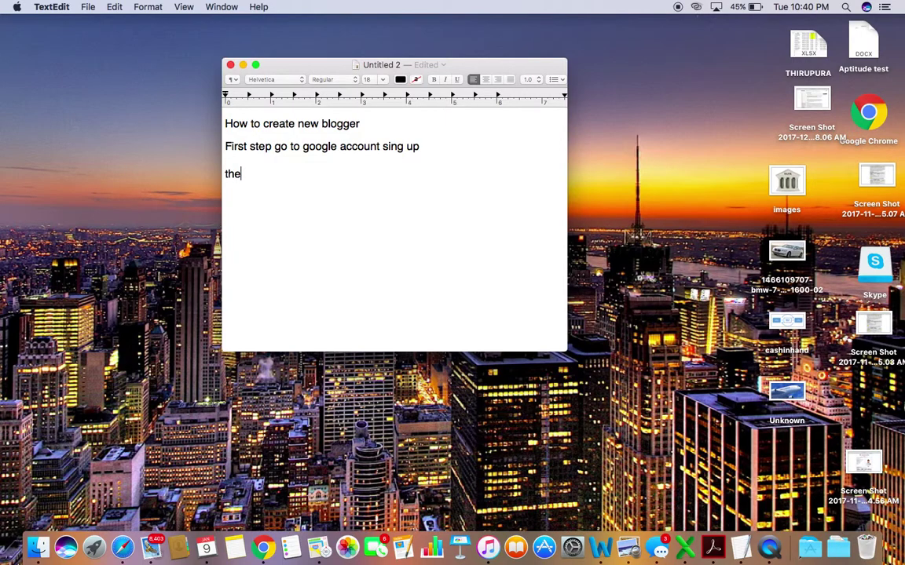
{"action": "type", "text": "n go to goog"}
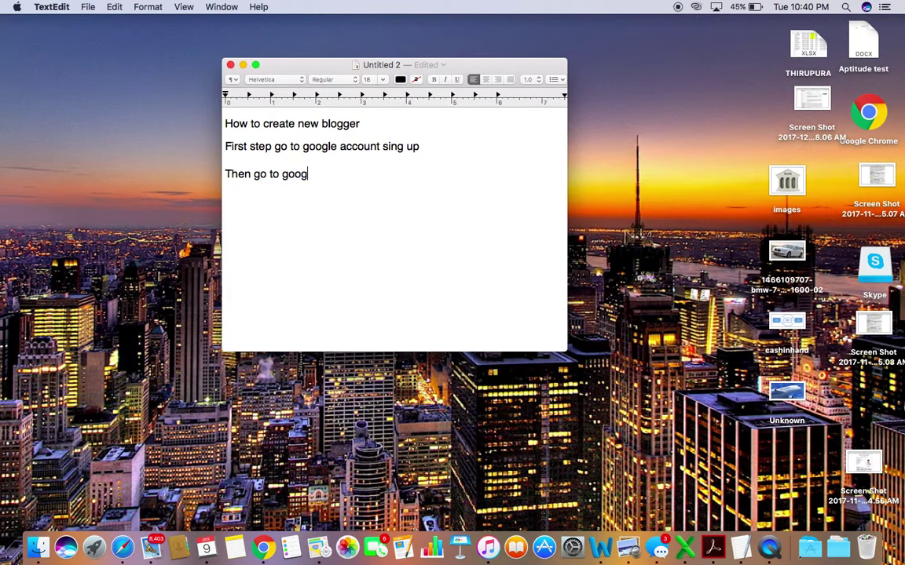
{"action": "type", "text": "le apps"}
Step: Switch to Safari and open Blogger from the Google apps on the Google home page
{"action": "left_click", "coordinate": [124, 542]}
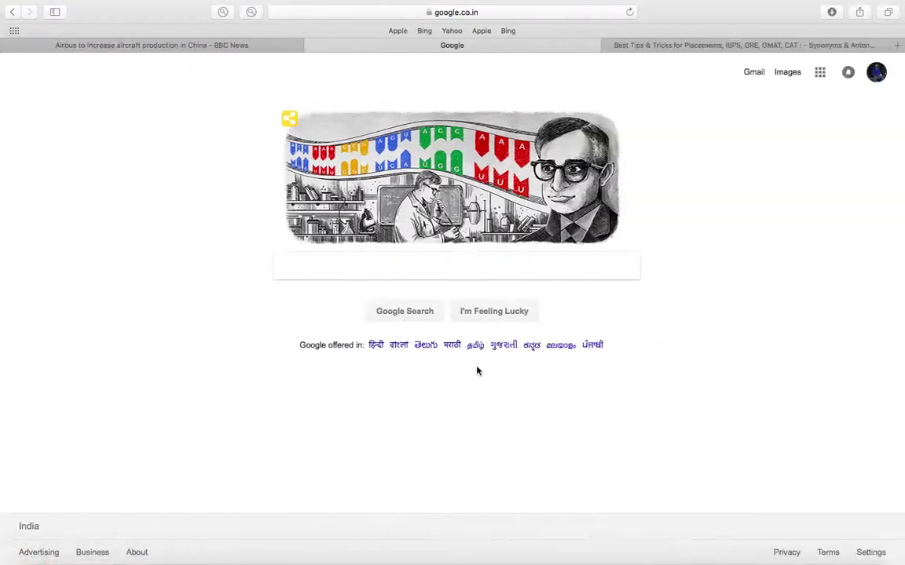
{"action": "left_click", "coordinate": [819, 73]}
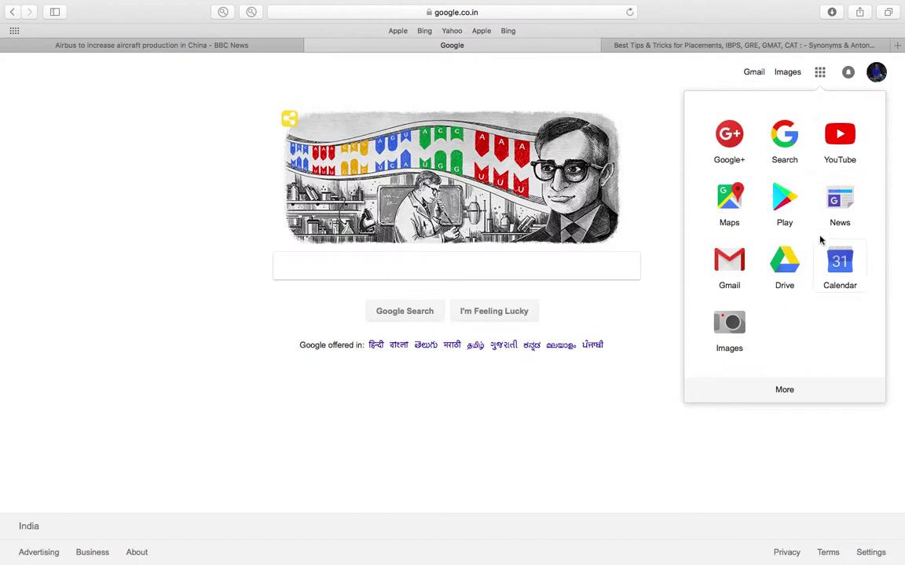
{"action": "scroll", "coordinate": [821, 240], "scroll_direction": "down", "scroll_amount": 5}
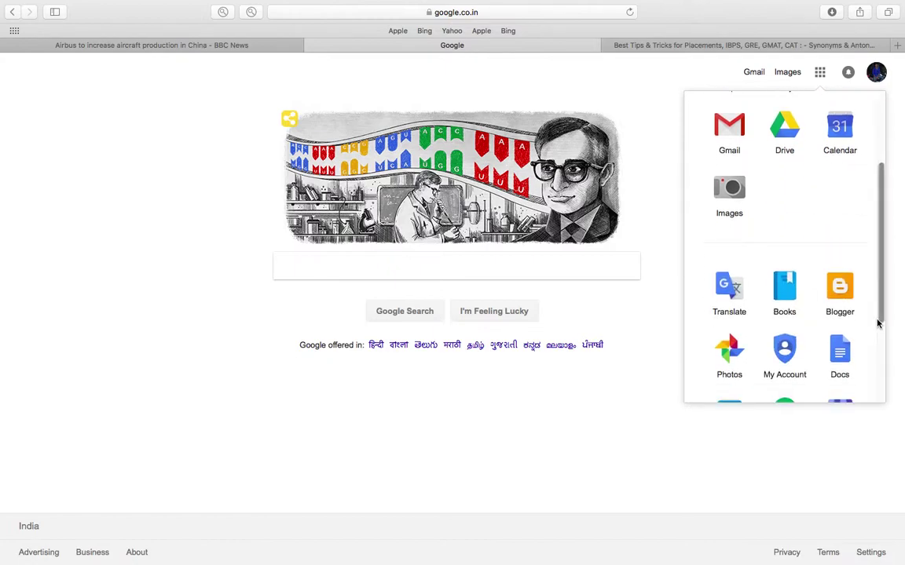
{"action": "left_click", "coordinate": [839, 290]}
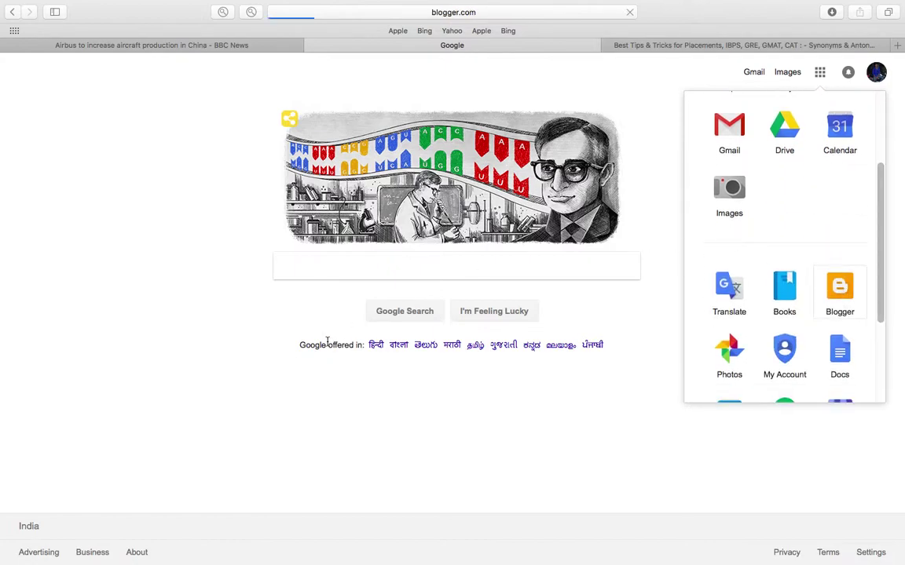
Step: Return to the TextEdit note and add the line "Click blogger", followed by a new empty line
{"action": "key", "text": "ctrl+Up"}
{"action": "left_click", "coordinate": [276, 337]}
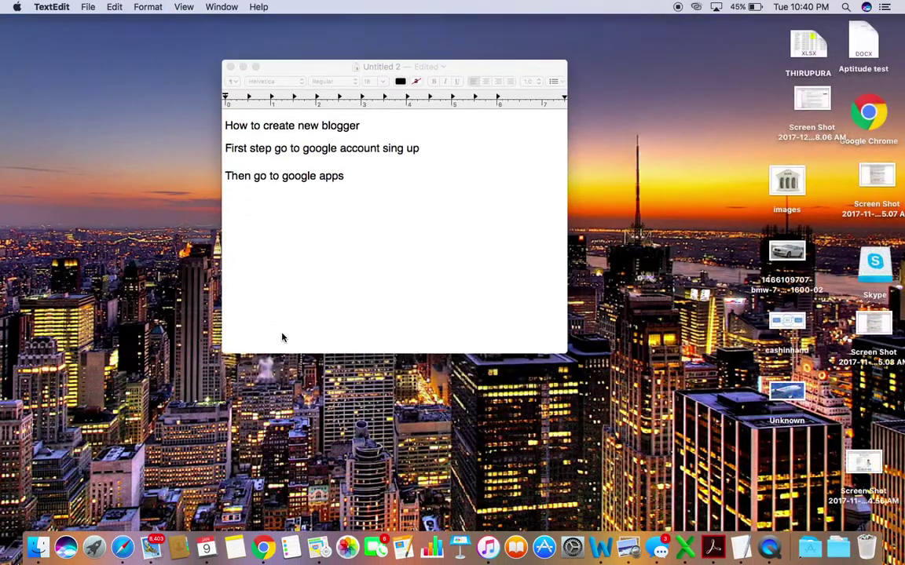
{"action": "key", "text": "Return"}
{"action": "type", "text": "Click "}
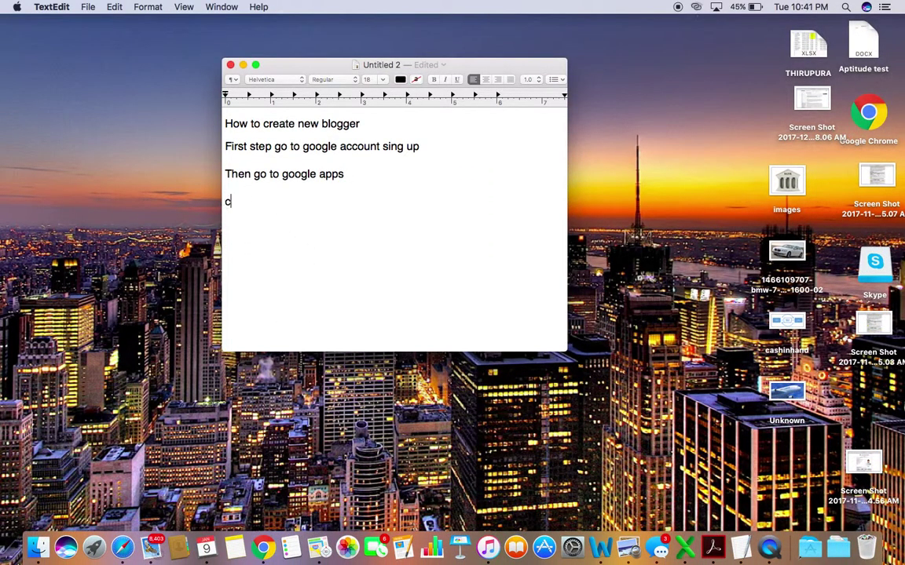
{"action": "type", "text": "blogger"}
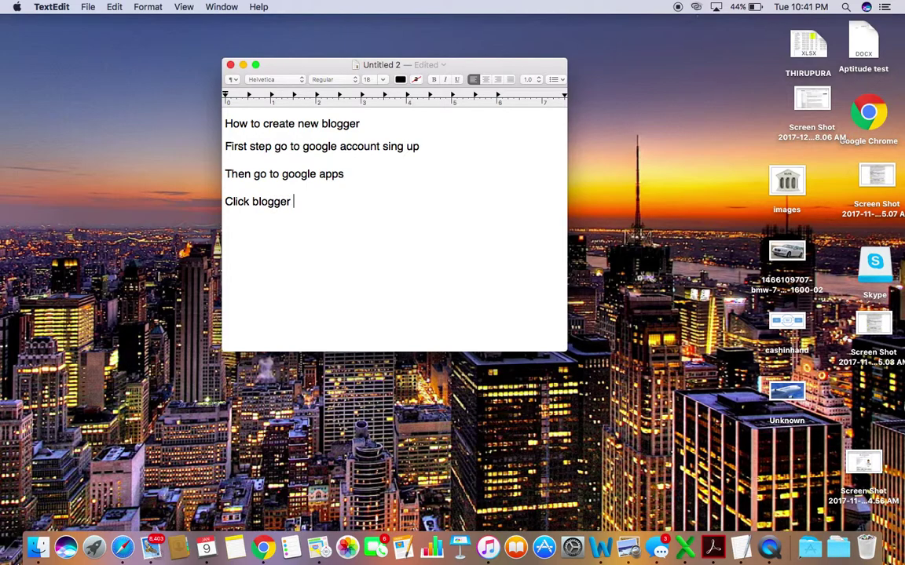
{"action": "key", "text": "Return"}
Step: Switch to Safari and start creating a new blog from Blogger's list of blogs
{"action": "left_click", "coordinate": [130, 549]}
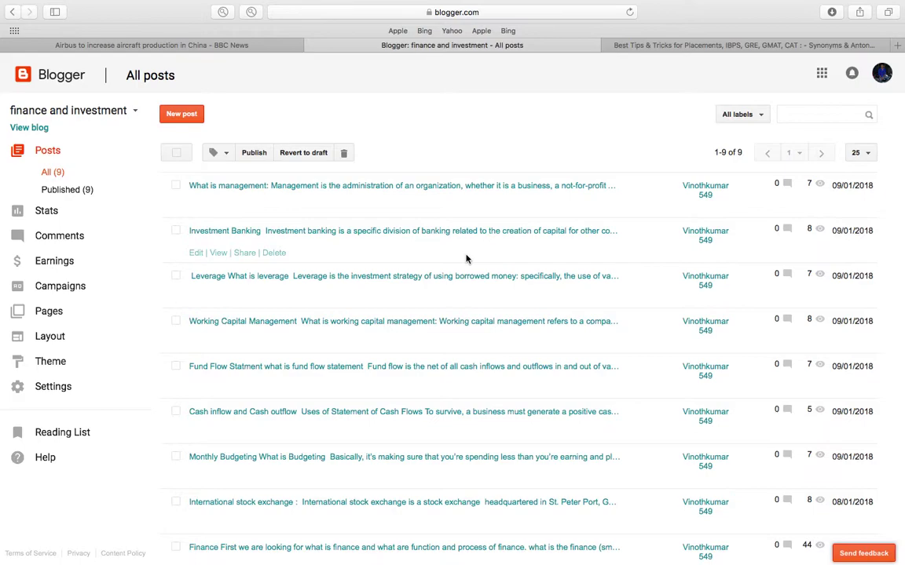
{"action": "scroll", "coordinate": [465, 259], "scroll_direction": "down", "scroll_amount": 1}
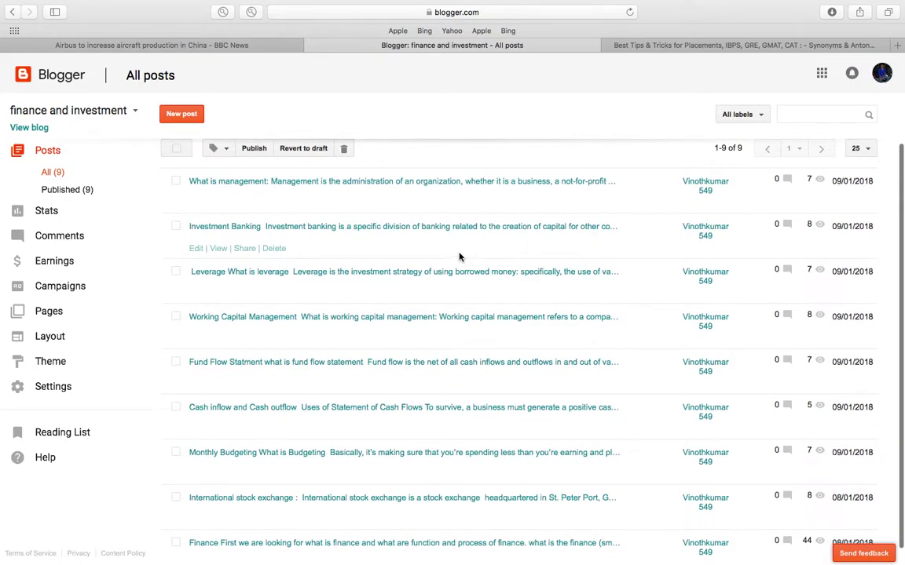
{"action": "left_click", "coordinate": [134, 112]}
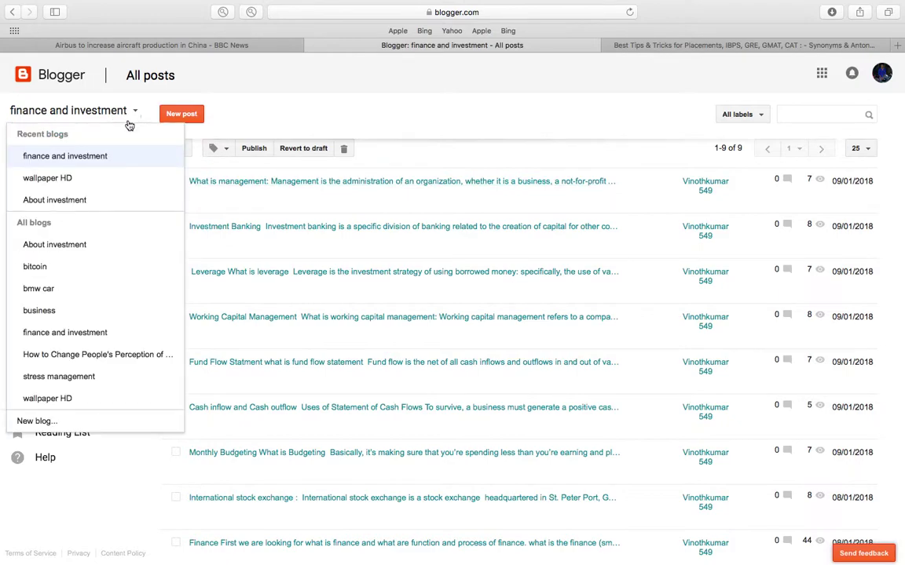
{"action": "left_click", "coordinate": [45, 422]}
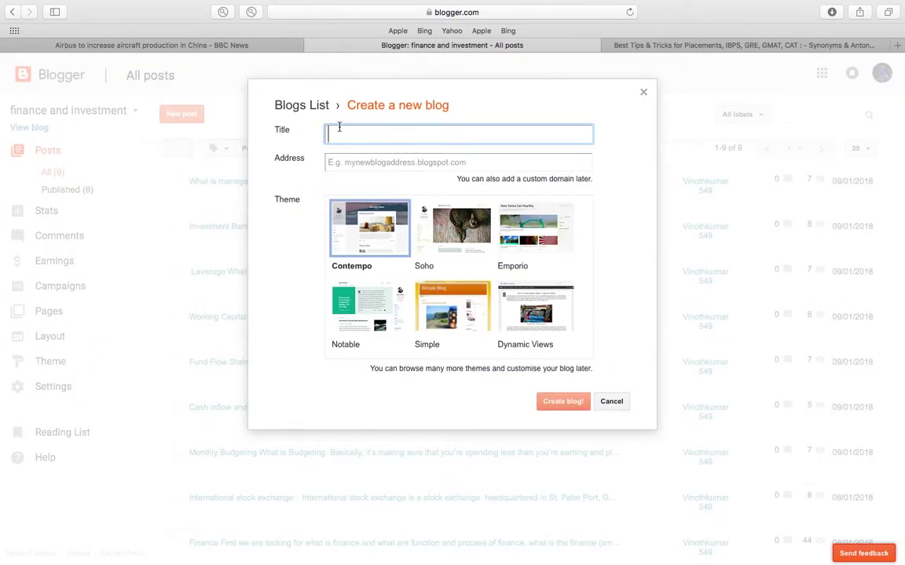
Step: Switch to the TextEdit note and add the line "Title mean what kind of title you need"
{"action": "key", "text": "ctrl+Up"}
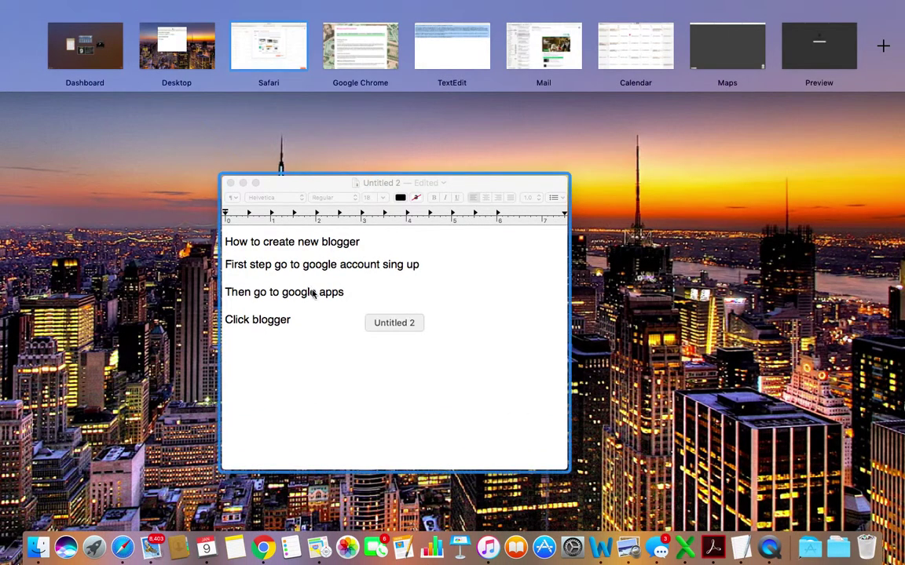
{"action": "left_click", "coordinate": [315, 303]}
{"action": "type", "text": "Title "}
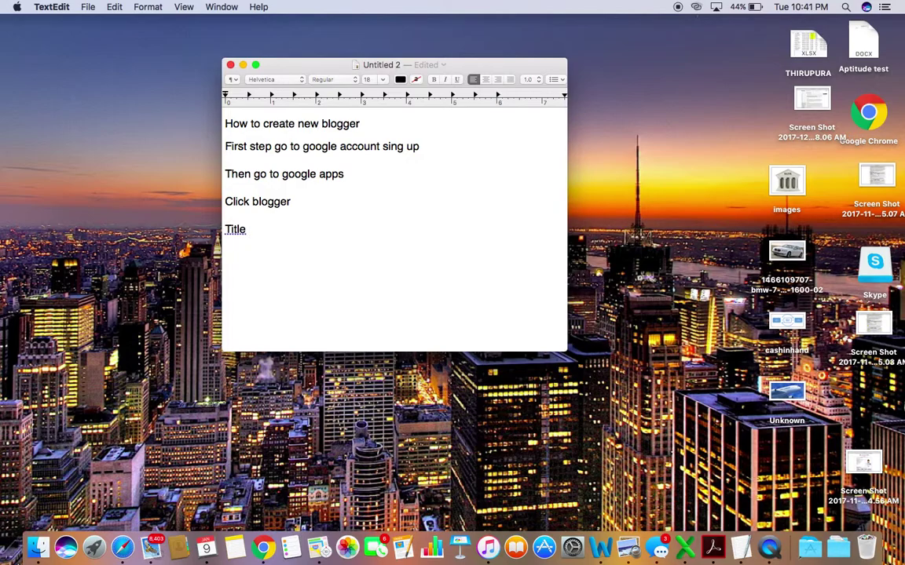
{"action": "type", "text": "means"}
{"action": "key", "text": "BackSpace"}
{"action": "key", "text": "BackSpace"}
{"action": "type", "text": "what ki"}
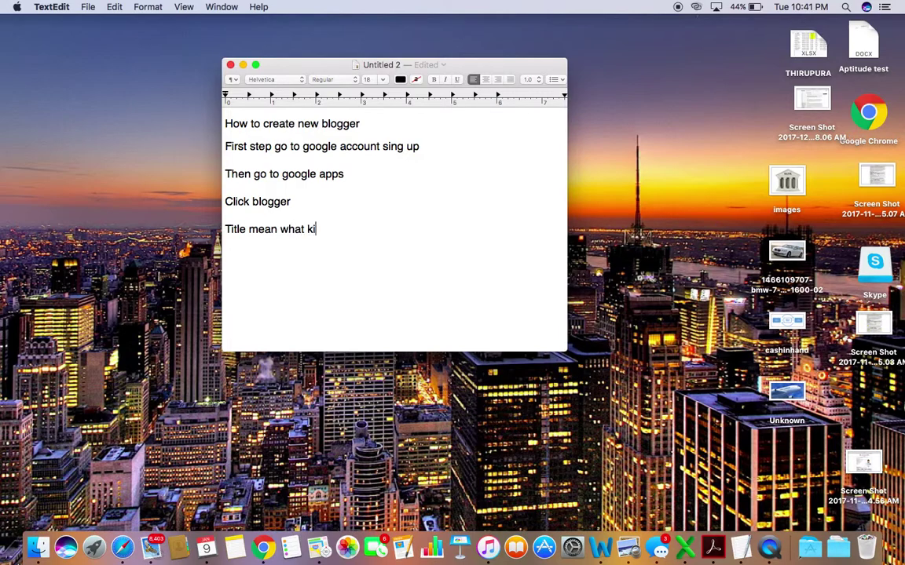
{"action": "type", "text": "nd of title you need"}
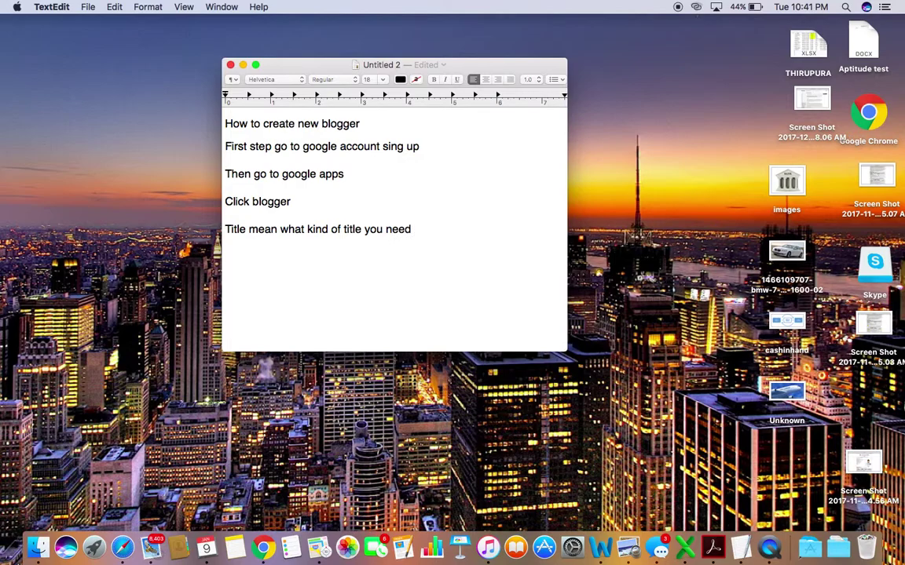
Step: Switch to Safari and enter "Education" as the new blog's title
{"action": "left_click", "coordinate": [129, 525]}
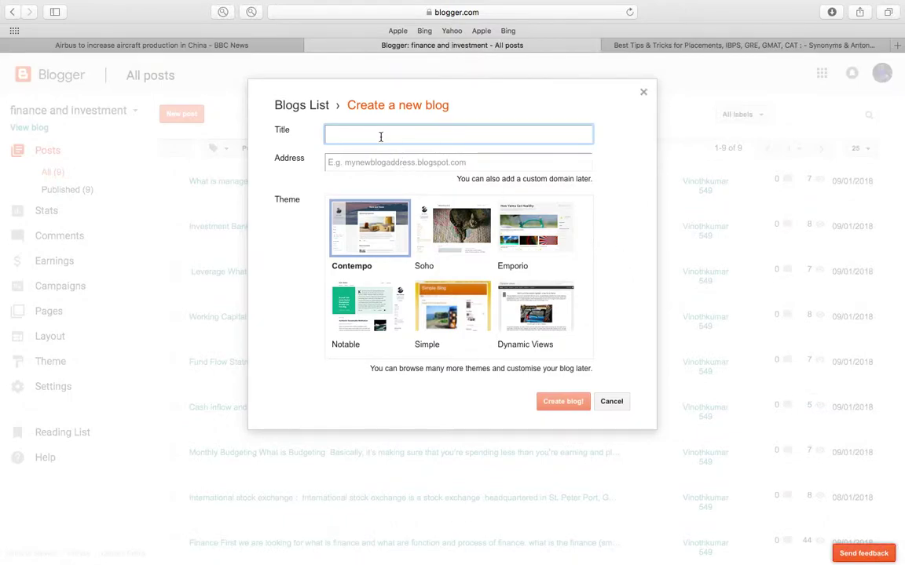
{"action": "type", "text": "Eduction"}
{"action": "key", "text": "BackSpace"}
{"action": "key", "text": "BackSpace"}
{"action": "key", "text": "BackSpace"}
{"action": "key", "text": "BackSpace"}
{"action": "key", "text": "BackSpace"}
{"action": "type", "text": "ation"}
{"action": "left_click", "coordinate": [355, 167]}
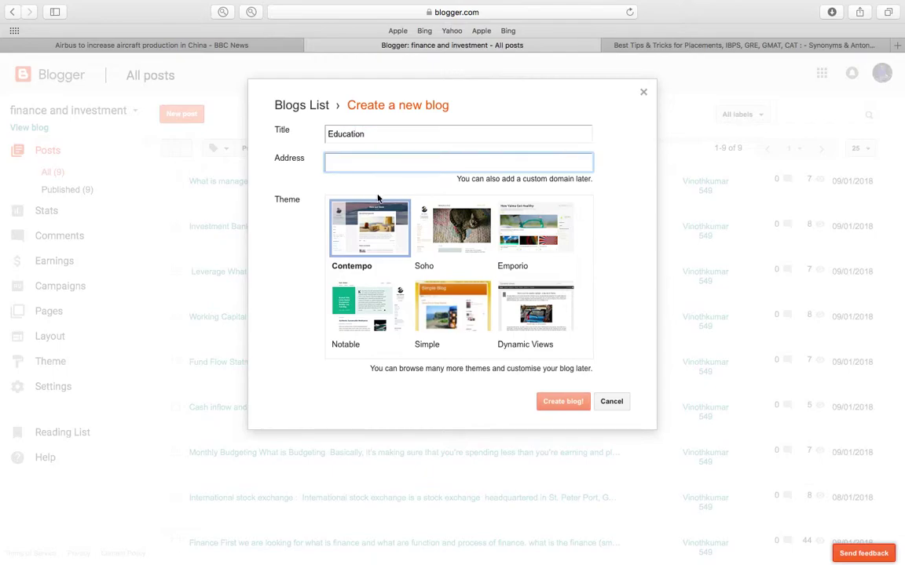
Step: Switch to the TextEdit note and add the line "Address mean website name"
{"action": "key", "text": "ctrl+Up"}
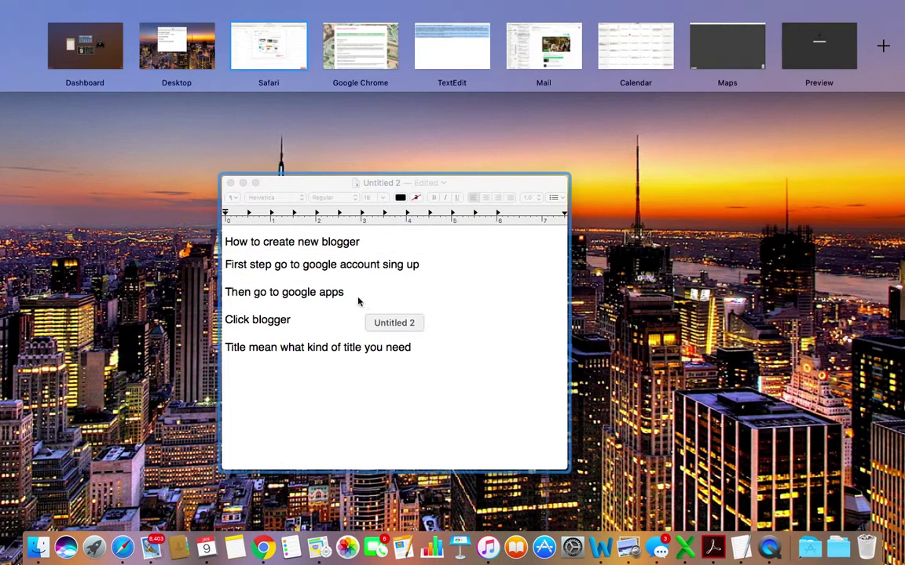
{"action": "left_click", "coordinate": [338, 365]}
{"action": "key", "text": "Return"}
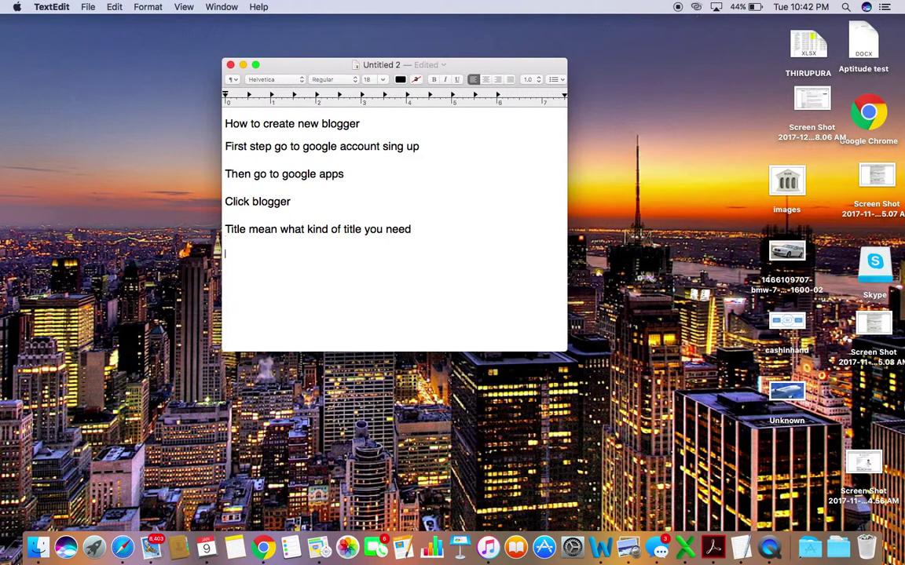
{"action": "type", "text": "address mean"}
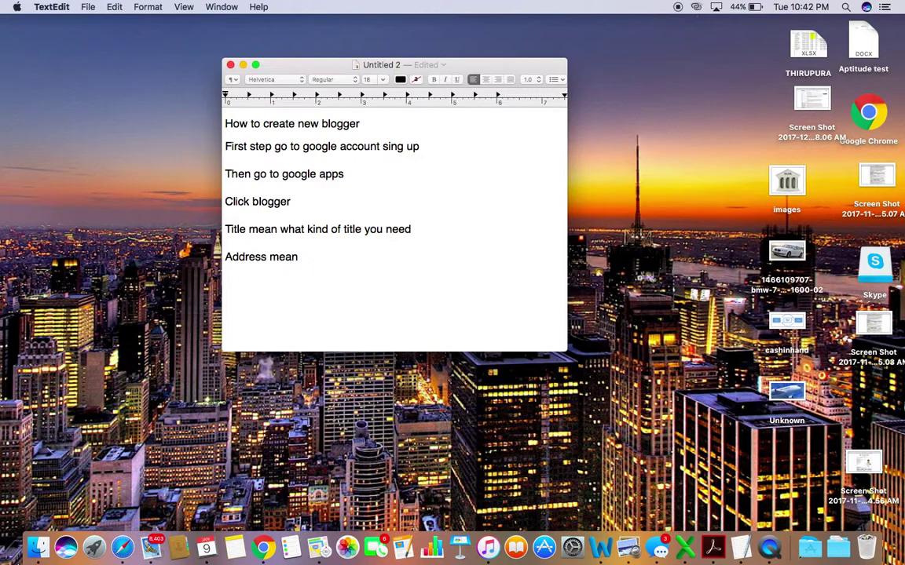
{"action": "type", "text": " website name"}
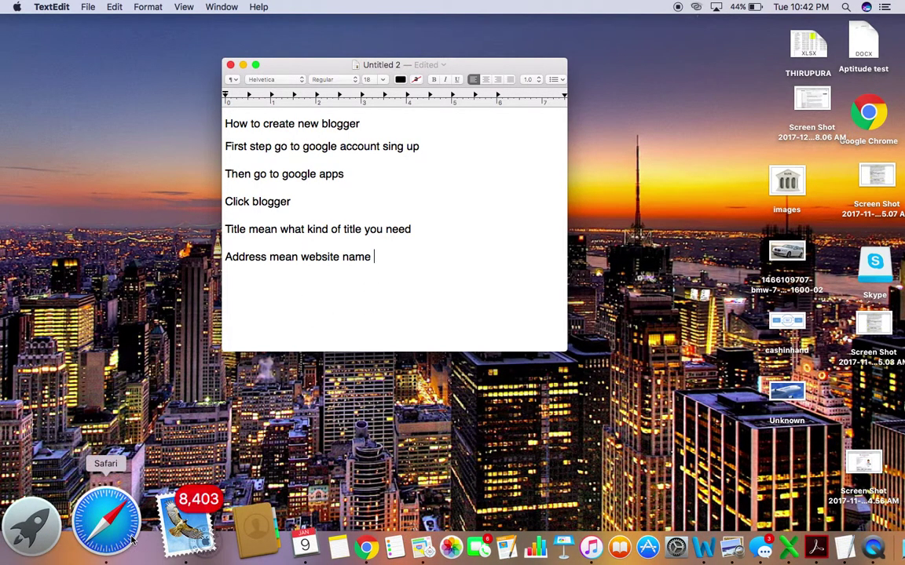
Step: Switch to Safari and try "education" as the new blog's address
{"action": "left_click", "coordinate": [105, 522]}
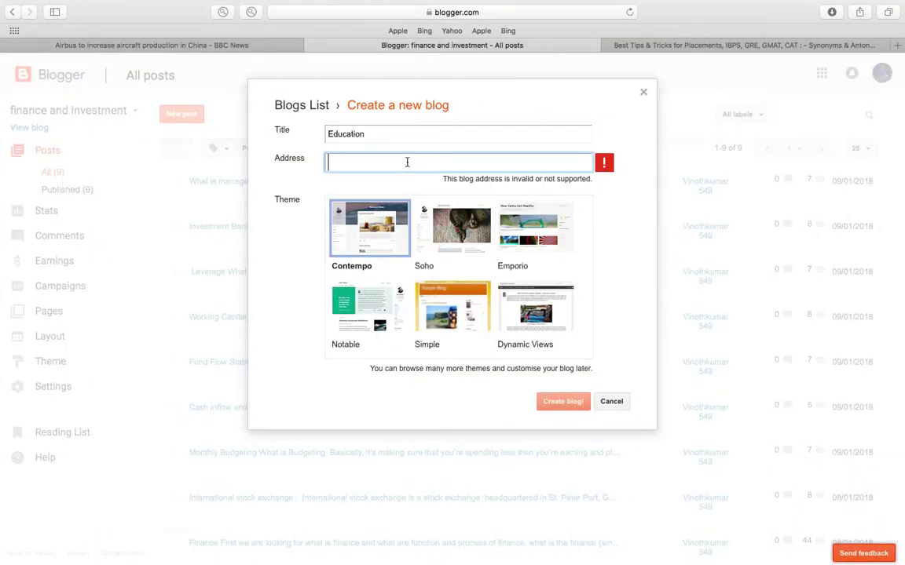
{"action": "type", "text": "education"}
Step: Switch to the TextEdit note and add the line "So we are choice another address this address already exist"
{"action": "key", "text": "ctrl+Up"}
{"action": "left_click", "coordinate": [370, 377]}
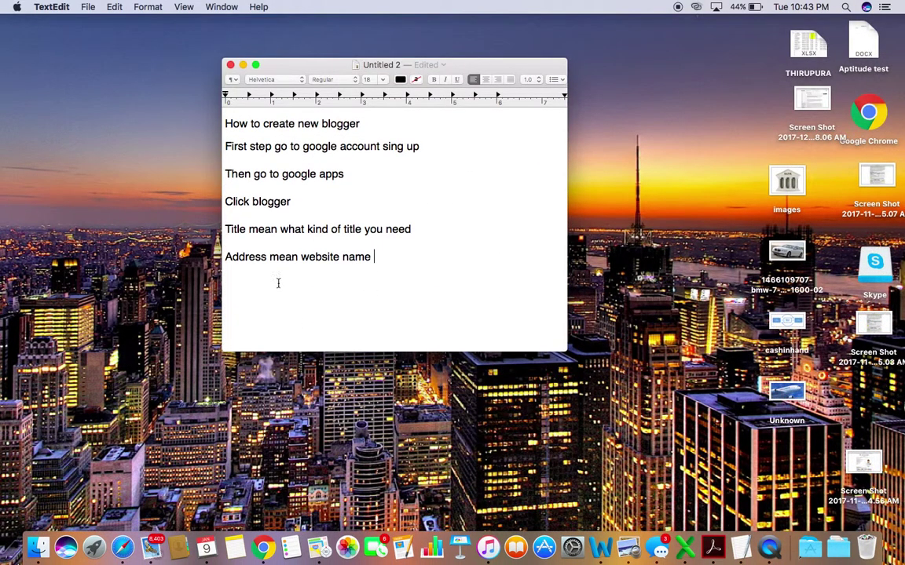
{"action": "key", "text": "Return"}
{"action": "type", "text": "so we are choice another "}
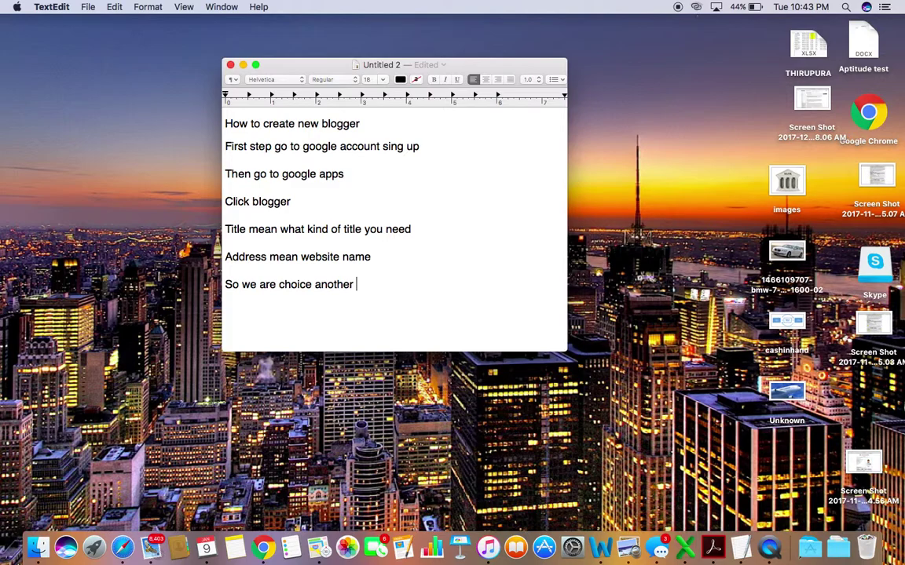
{"action": "type", "text": "addre"}
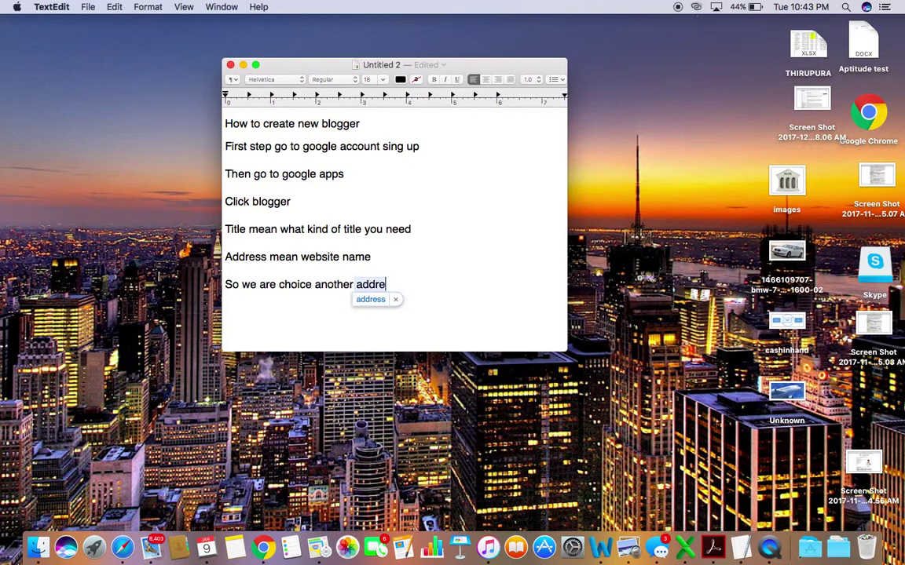
{"action": "type", "text": "ss"}
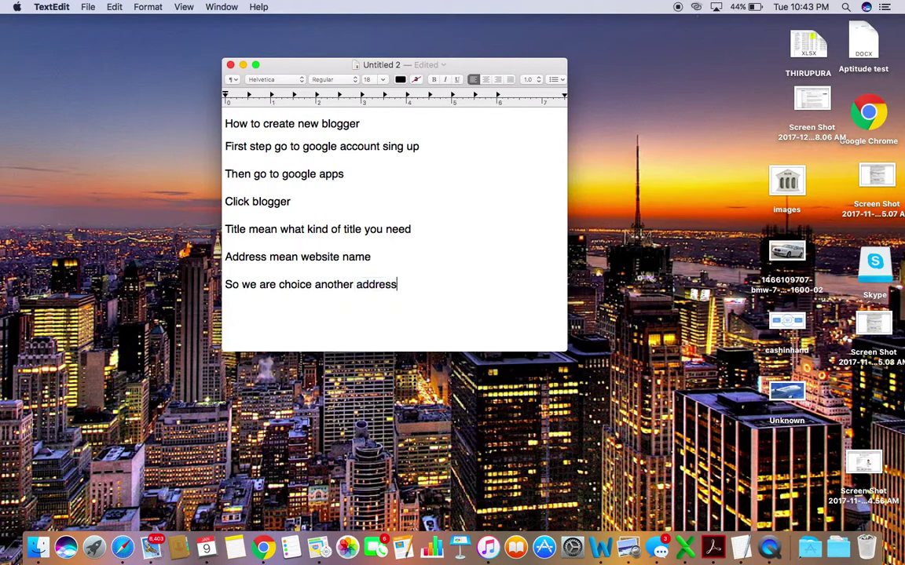
{"action": "type", "text": " this address alr"}
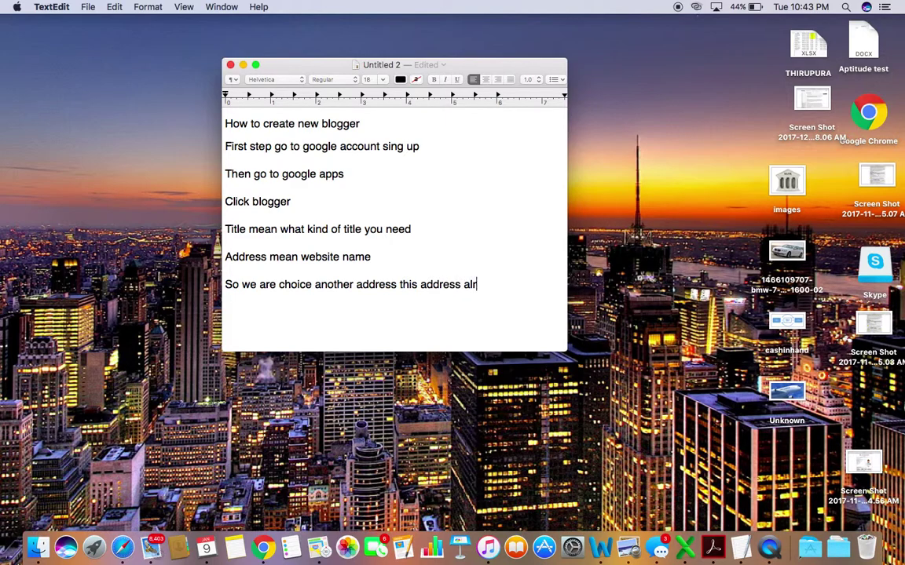
{"action": "type", "text": "eady exist"}
{"action": "key", "text": "BackSpace"}
{"action": "key", "text": "BackSpace"}
{"action": "type", "text": "st"}
Step: Switch to Safari and replace the new blog's address with the suggested "esocialeducation.blogspot.com"
{"action": "key", "text": "ctrl+Up"}
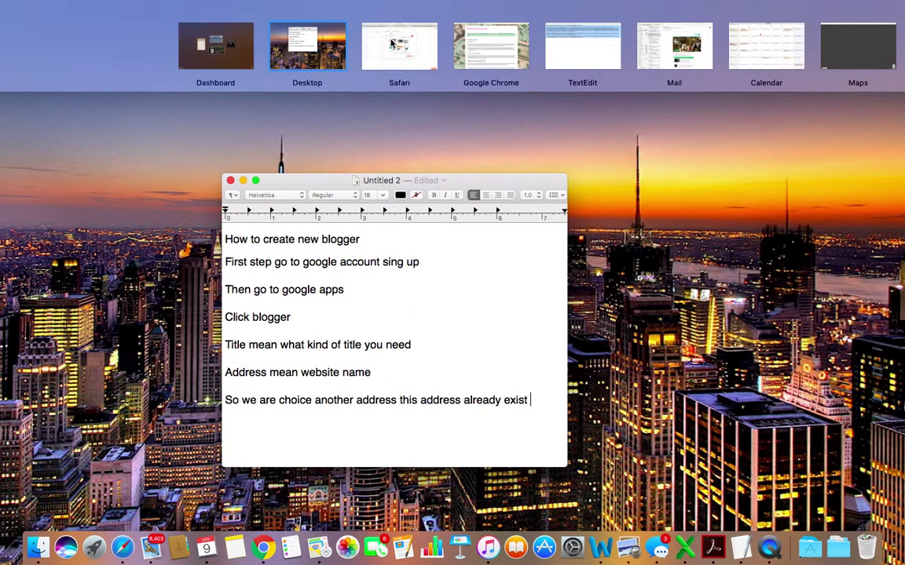
{"action": "left_click", "coordinate": [392, 43]}
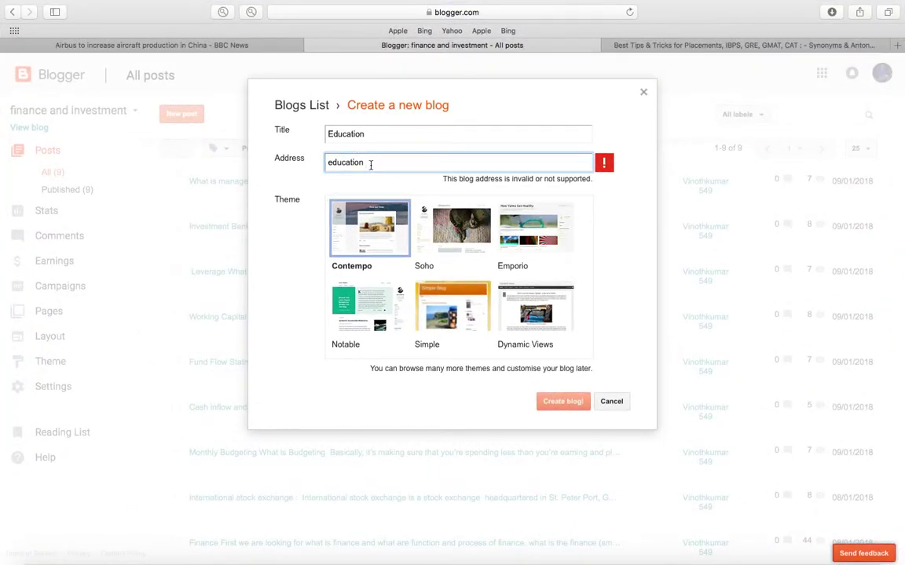
{"action": "double_click", "coordinate": [339, 161]}
{"action": "left_click", "coordinate": [346, 162]}
{"action": "double_click", "coordinate": [333, 162]}
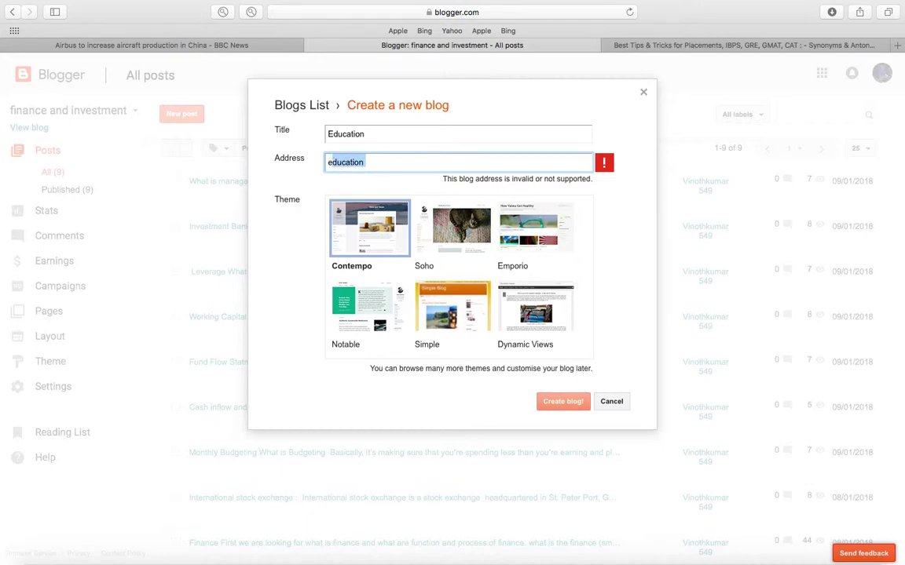
{"action": "type", "text": "esocial"}
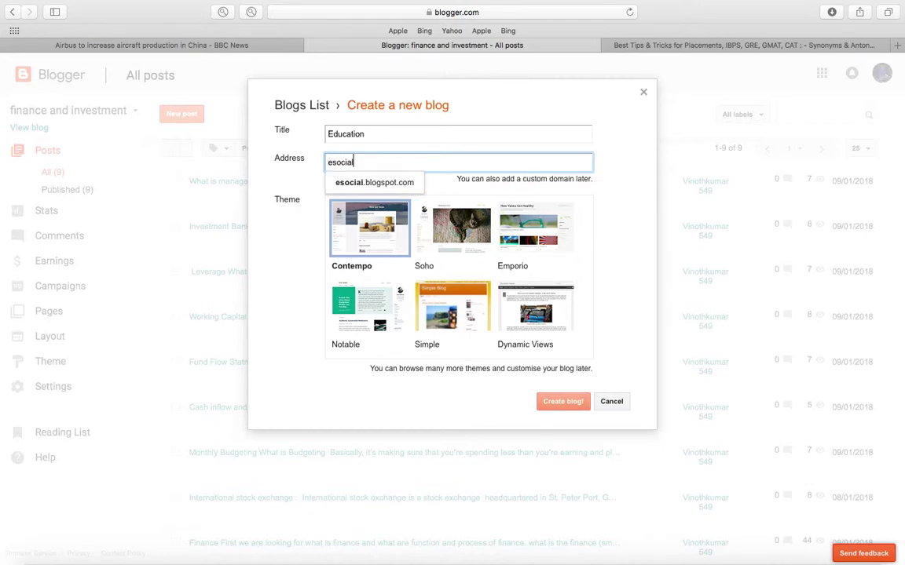
{"action": "type", "text": "educa"}
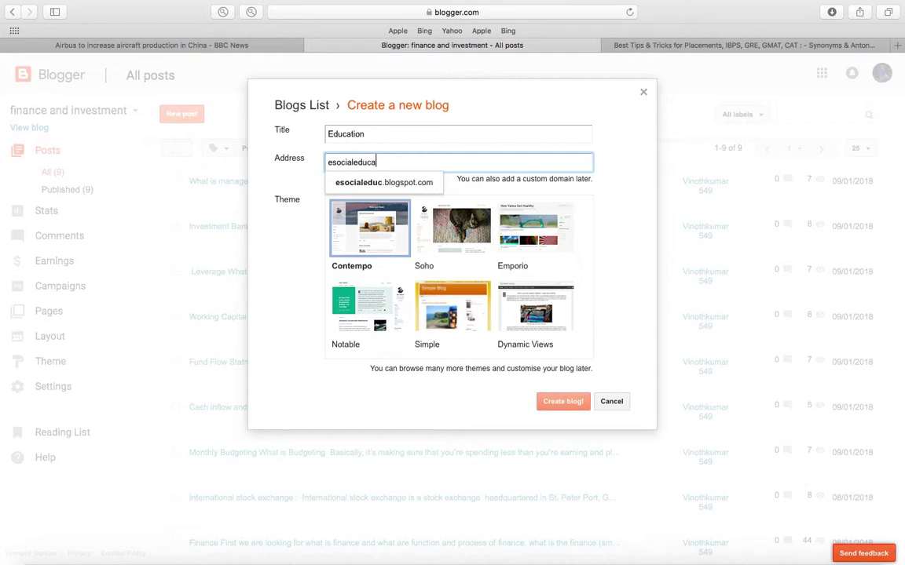
{"action": "type", "text": "tion"}
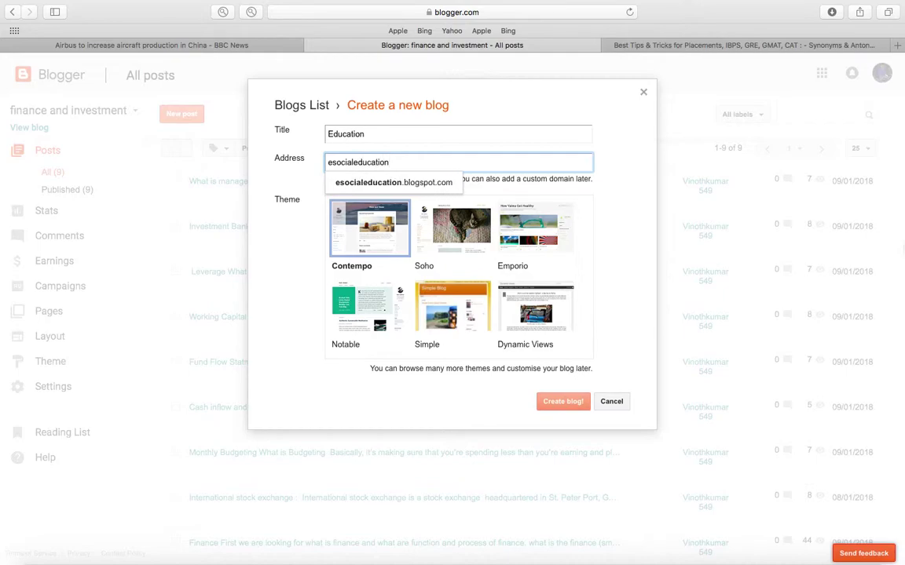
{"action": "left_click", "coordinate": [392, 182]}
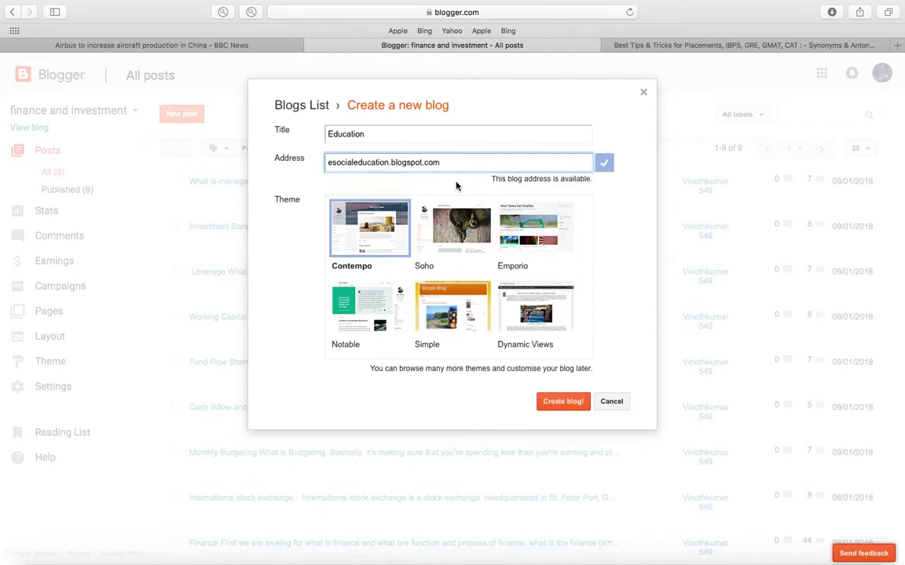
Step: Switch to the TextEdit note and add the line "Next go themes"
{"action": "key", "text": "ctrl+Up"}
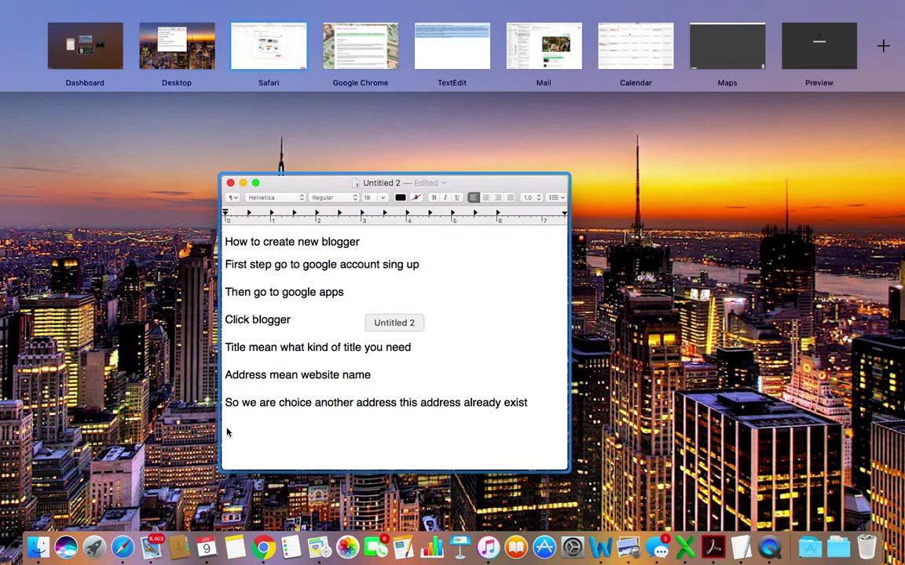
{"action": "left_click", "coordinate": [269, 431]}
{"action": "key", "text": "Return"}
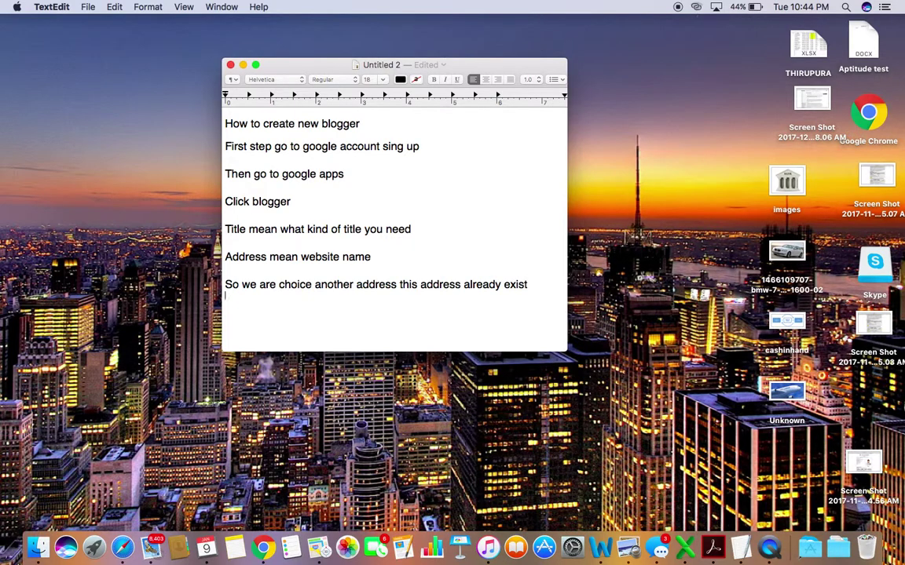
{"action": "type", "text": "next go themes"}
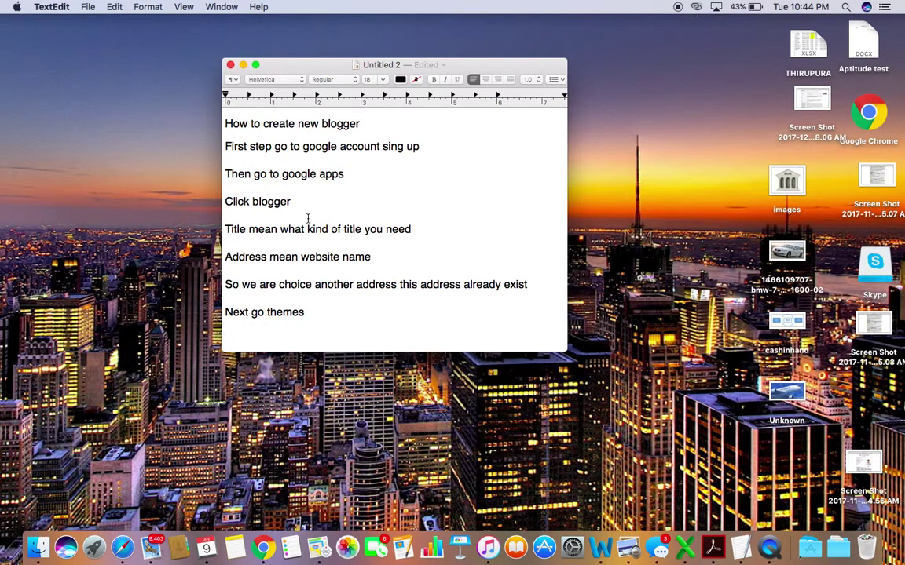
Step: Switch to Safari, create the blog with the Soho theme and decline the Google Domains offer
{"action": "key", "text": "ctrl+Up"}
{"action": "mouse_move", "coordinate": [311, 30]}
{"action": "left_click", "coordinate": [331, 47]}
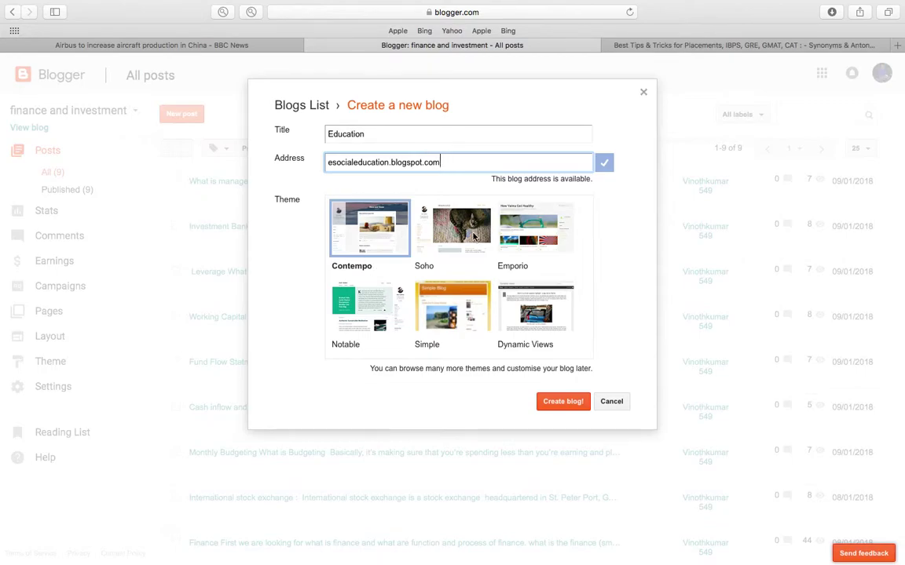
{"action": "scroll", "coordinate": [463, 234], "scroll_direction": "down", "scroll_amount": 3}
{"action": "scroll", "coordinate": [473, 237], "scroll_direction": "up", "scroll_amount": 3}
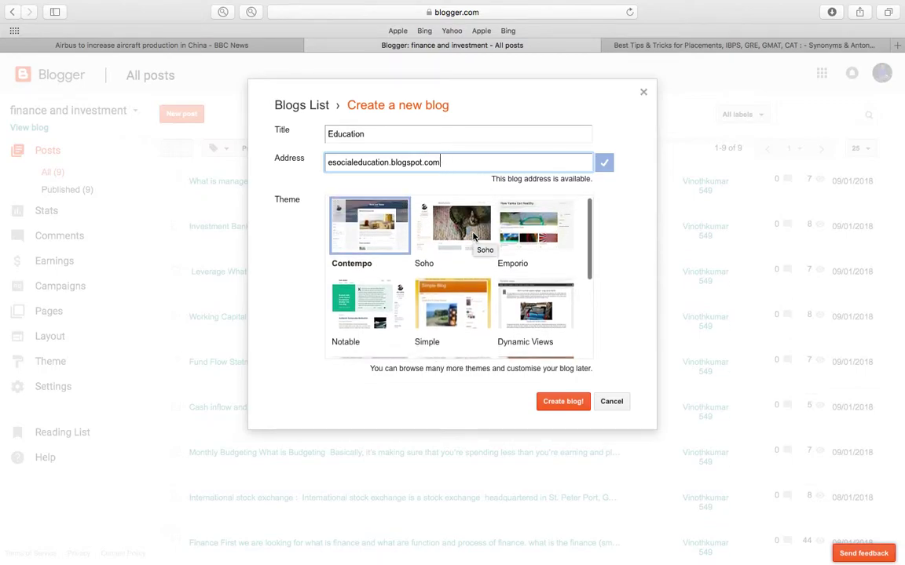
{"action": "left_click", "coordinate": [471, 236]}
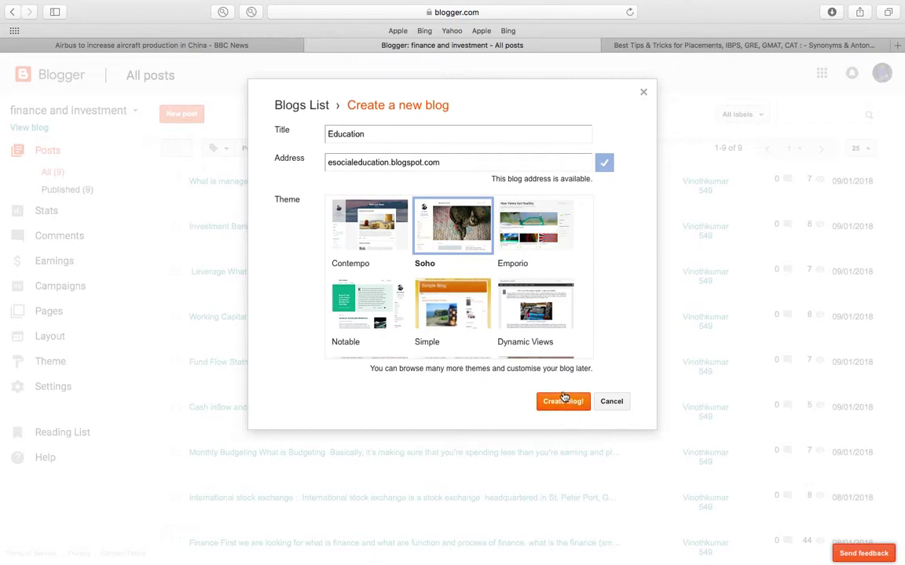
{"action": "left_click", "coordinate": [563, 404]}
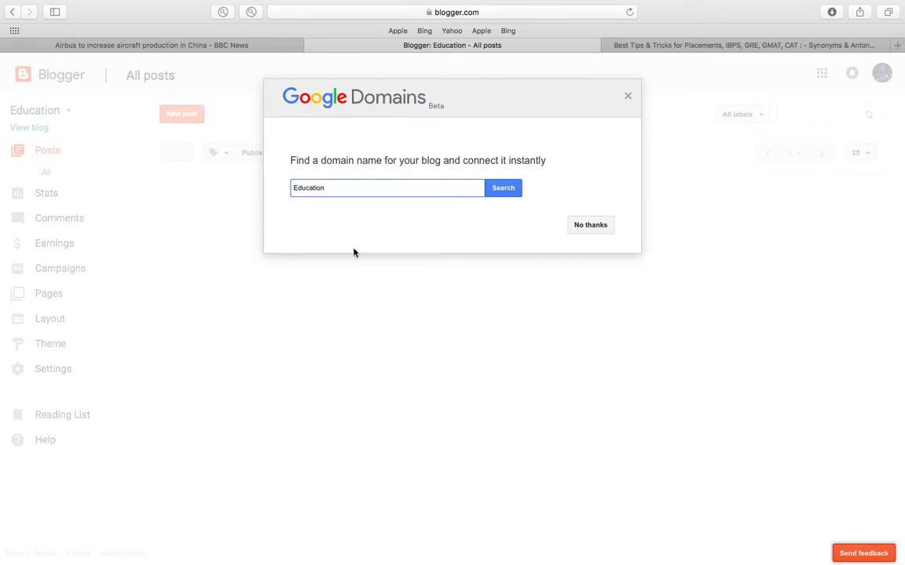
{"action": "left_click", "coordinate": [590, 229]}
Step: Switch to the TextEdit note and add the line "This is your new block"
{"action": "key", "text": "ctrl+Up"}
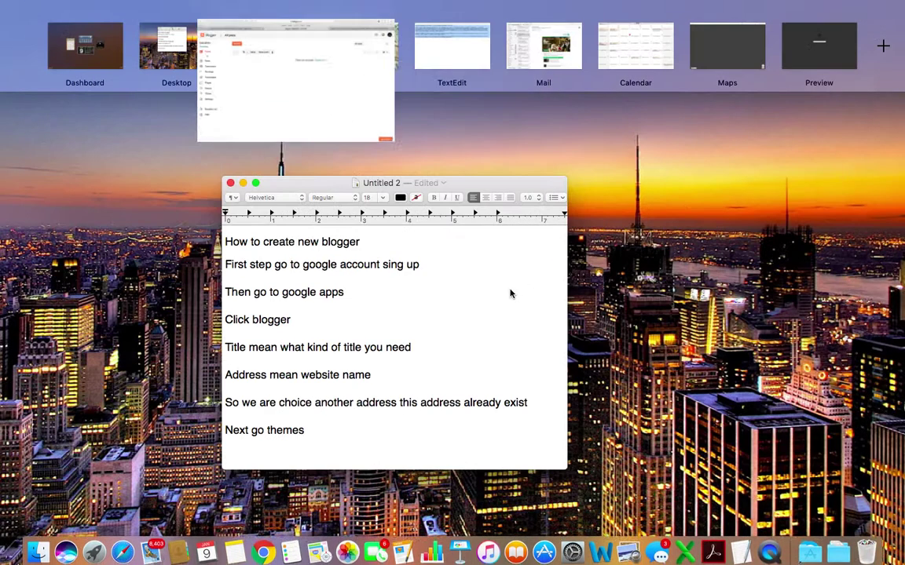
{"action": "left_click", "coordinate": [322, 422]}
{"action": "key", "text": "Return"}
{"action": "type", "text": "t"}
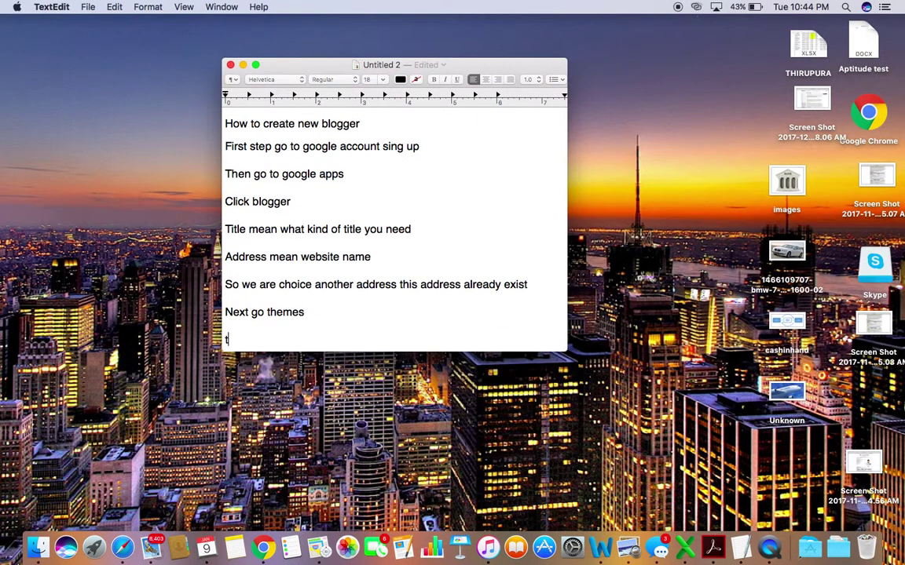
{"action": "type", "text": "his is your new b"}
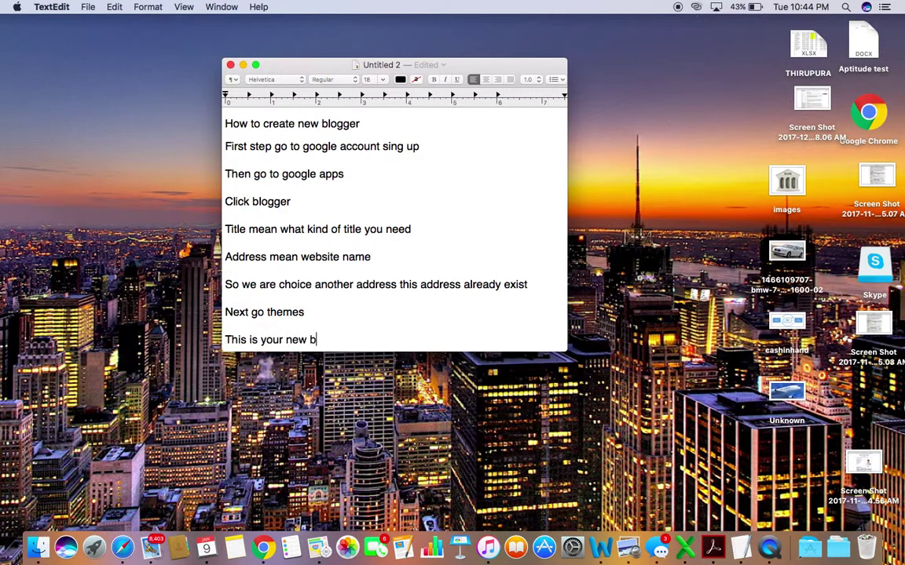
{"action": "type", "text": "lock"}
Step: Switch to Safari and open a blank new post in the Education blog
{"action": "key", "text": "ctrl+Up"}
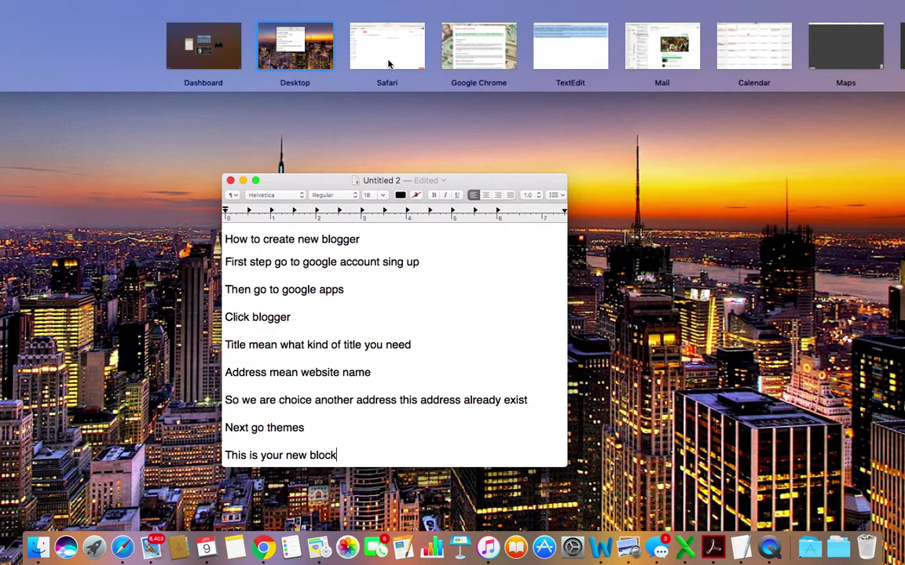
{"action": "left_click", "coordinate": [388, 64]}
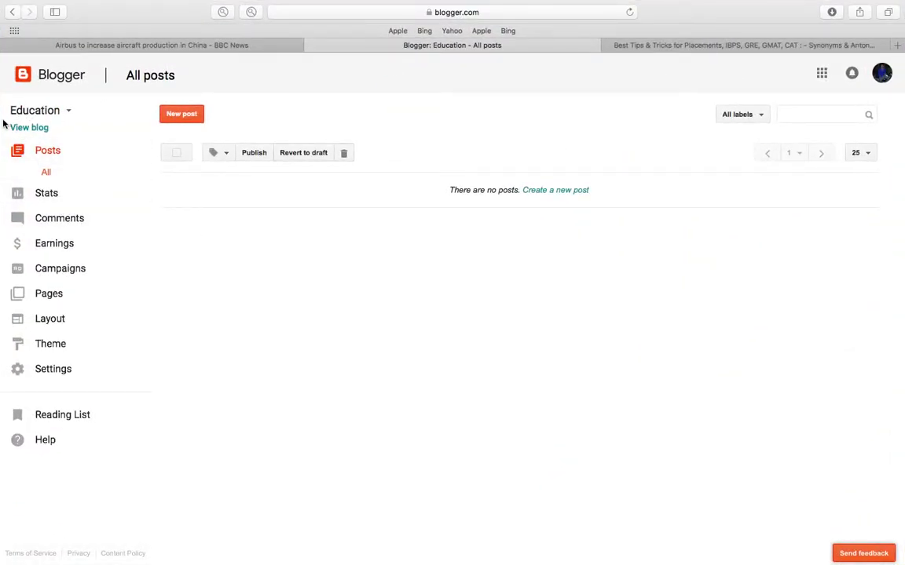
{"action": "left_click", "coordinate": [180, 117]}
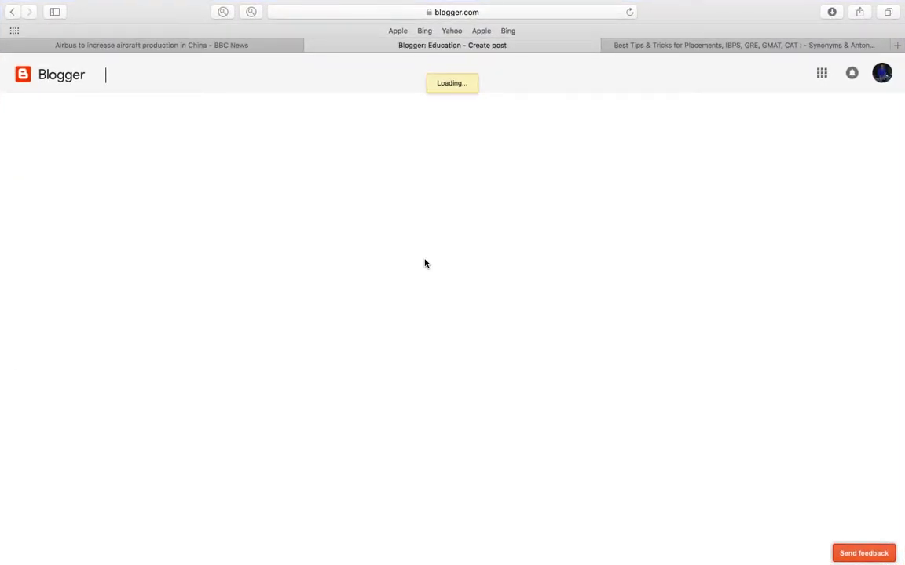
{"action": "key", "text": "ctrl+Up"}
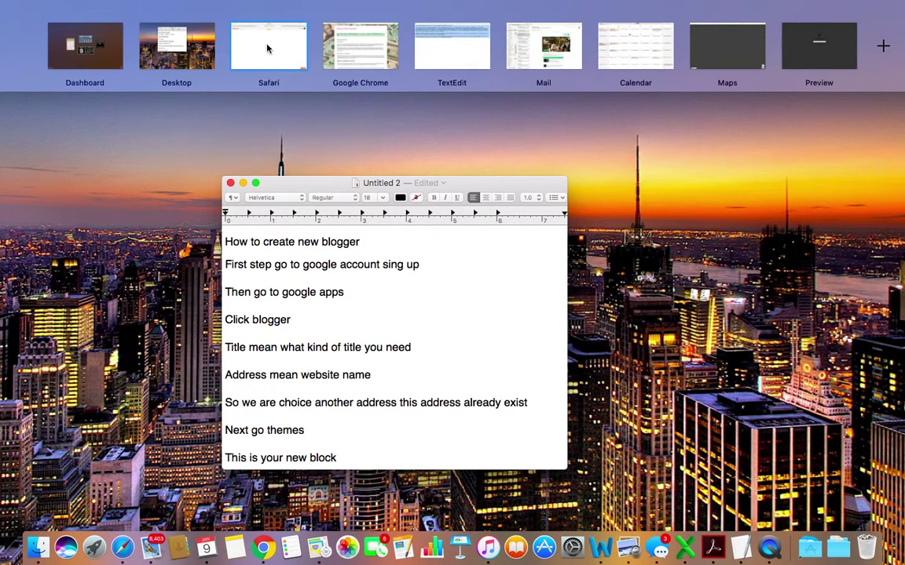
{"action": "left_click", "coordinate": [267, 49]}
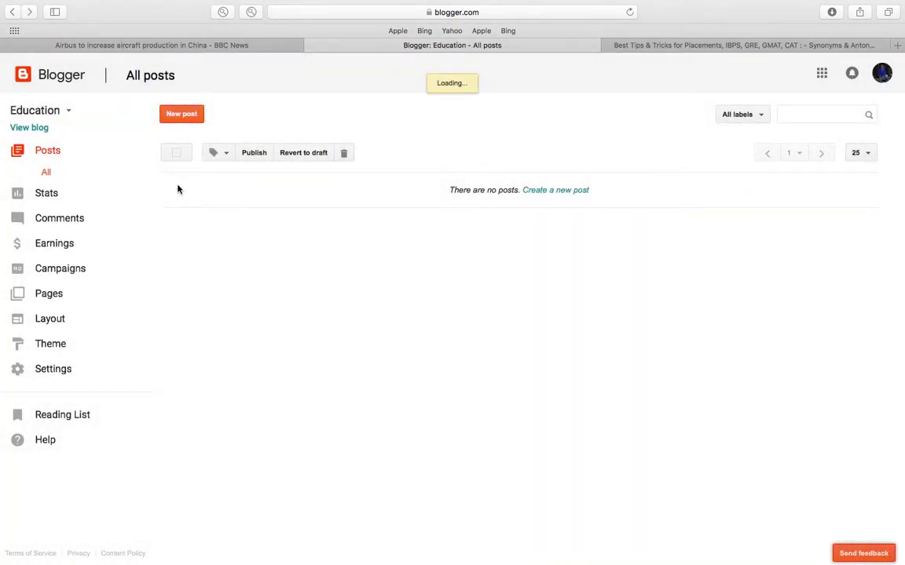
{"action": "left_click", "coordinate": [187, 114]}
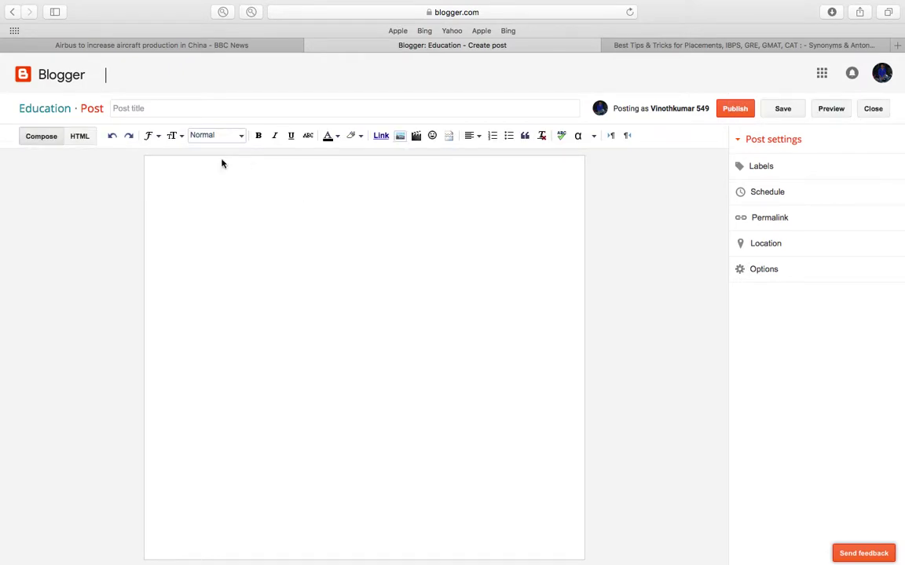
{"action": "left_click", "coordinate": [159, 173]}
Step: Switch to the TextEdit note and add the line "Next video I ill show you. How to post", followed by line breaks
{"action": "key", "text": "ctrl+Up"}
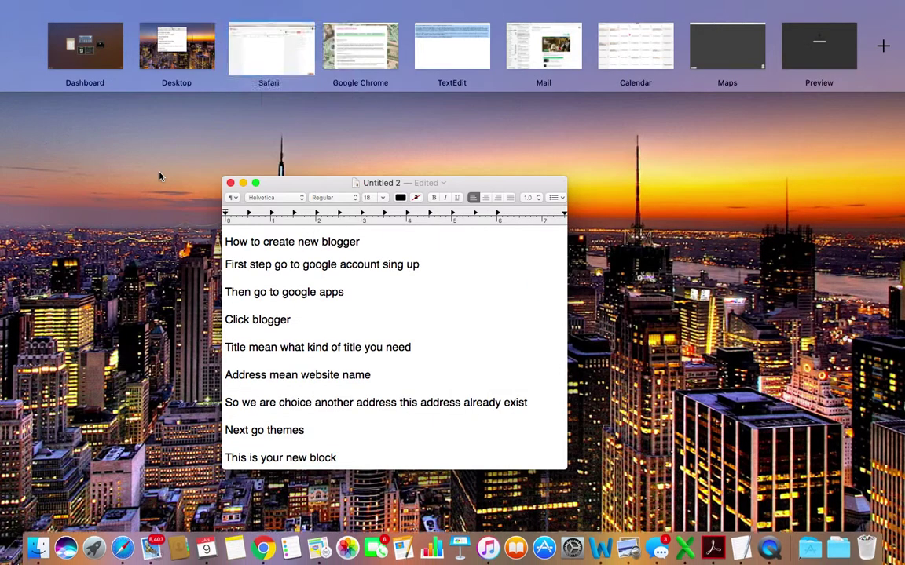
{"action": "left_click", "coordinate": [340, 339]}
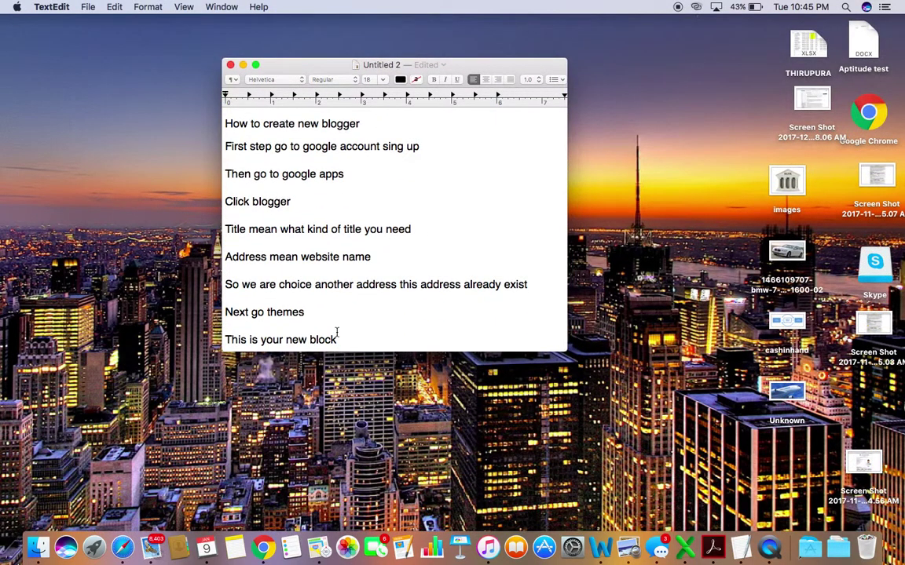
{"action": "key", "text": "Return"}
{"action": "type", "text": "nex"}
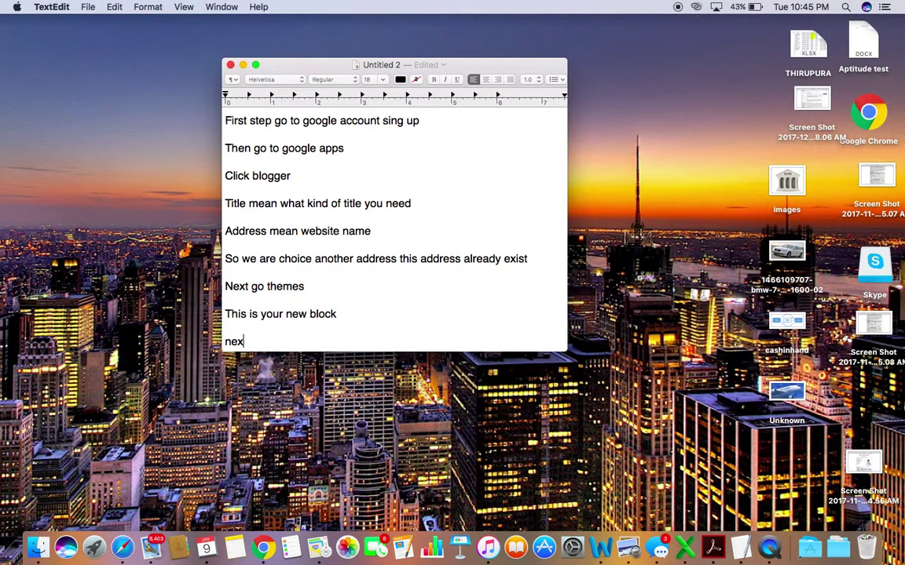
{"action": "type", "text": "t video I ill"}
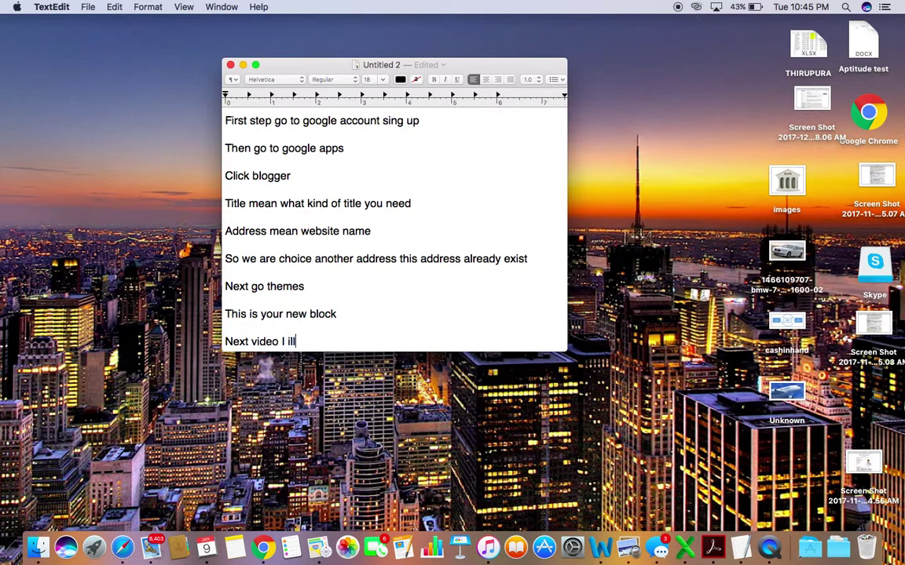
{"action": "type", "text": " show you. How to post"}
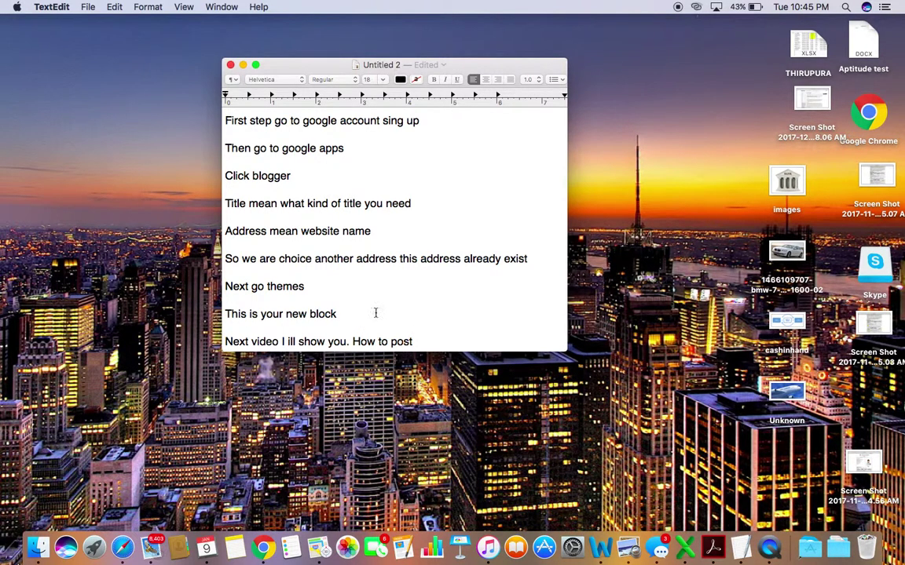
{"action": "key", "text": "Return"}
{"action": "key", "text": "Return"}
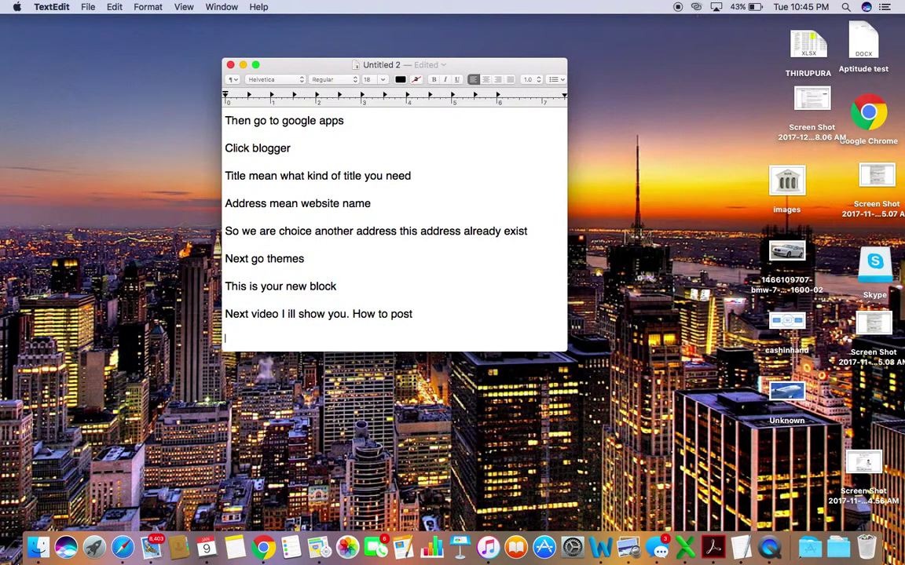